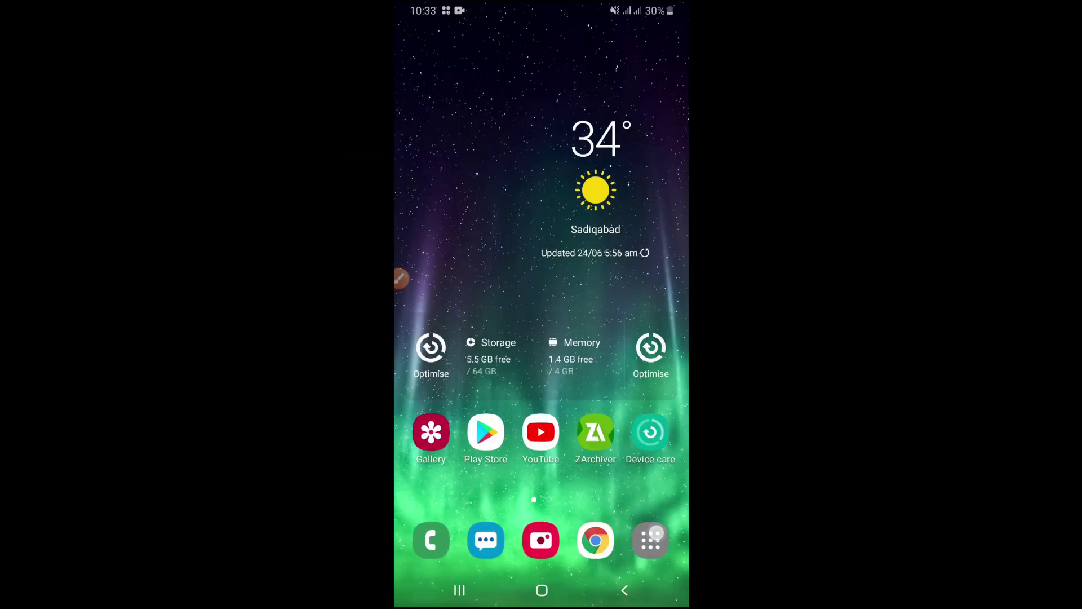
# - Turn on mobile data from quick settings and launch Photopea from the app drawer
pyautogui.click(655, 532)
pyautogui.moveTo(627, 11); pyautogui.dragTo(627, 302)
pyautogui.click(517, 79)
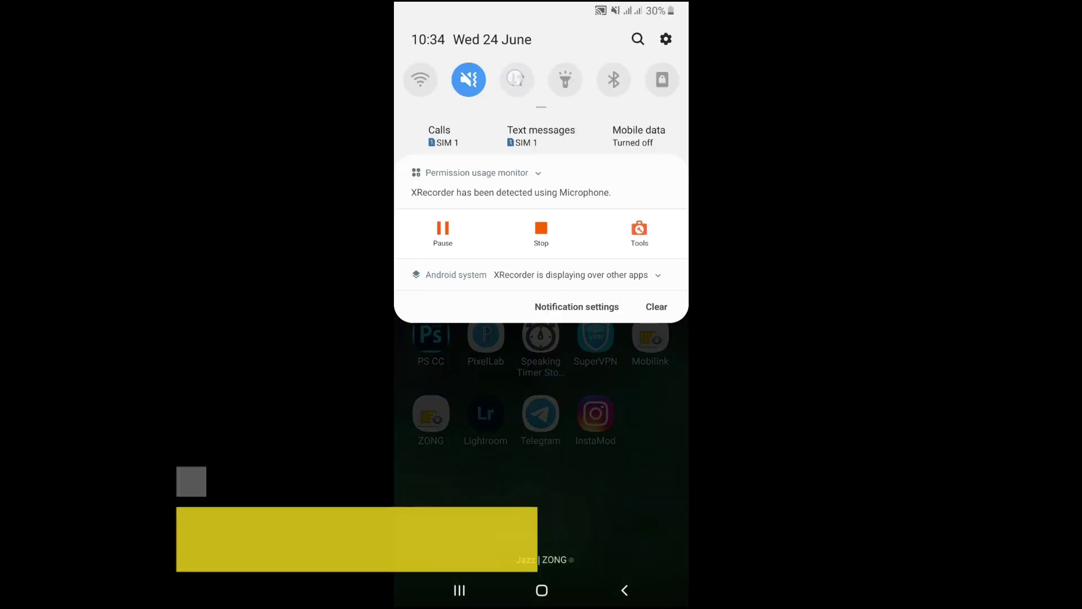
pyautogui.click(543, 481)
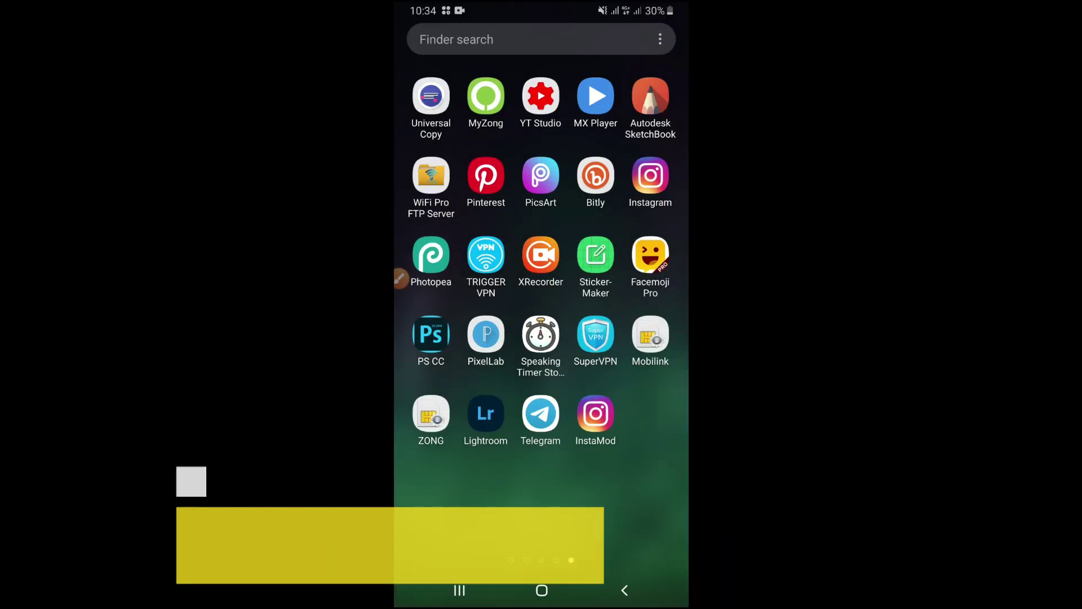
pyautogui.click(431, 254)
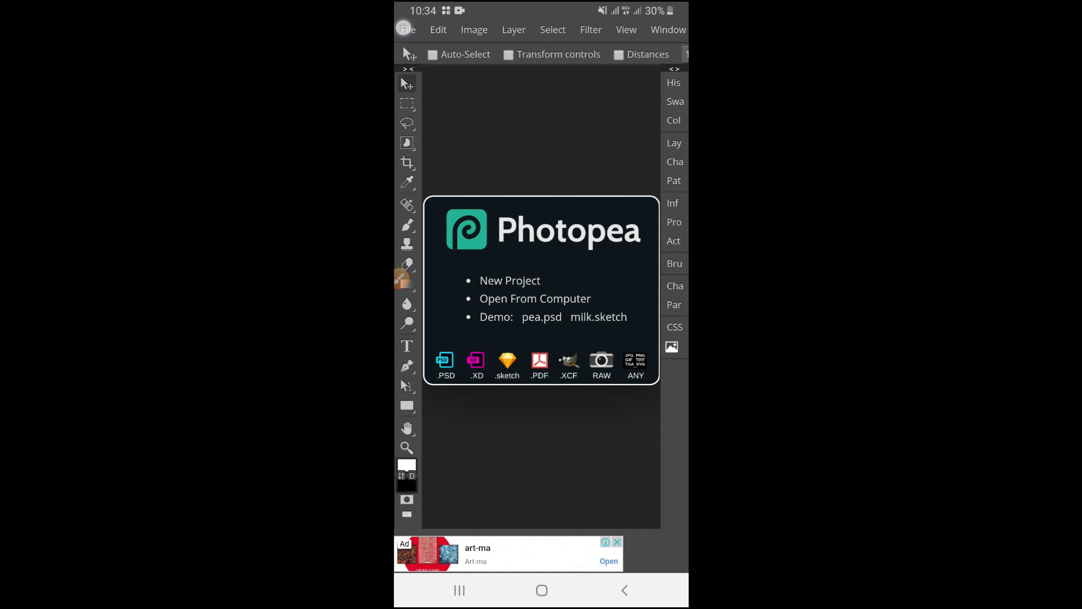
# - Open the photo of the man in the green T-shirt from the phone's file browser
pyautogui.click(404, 28)
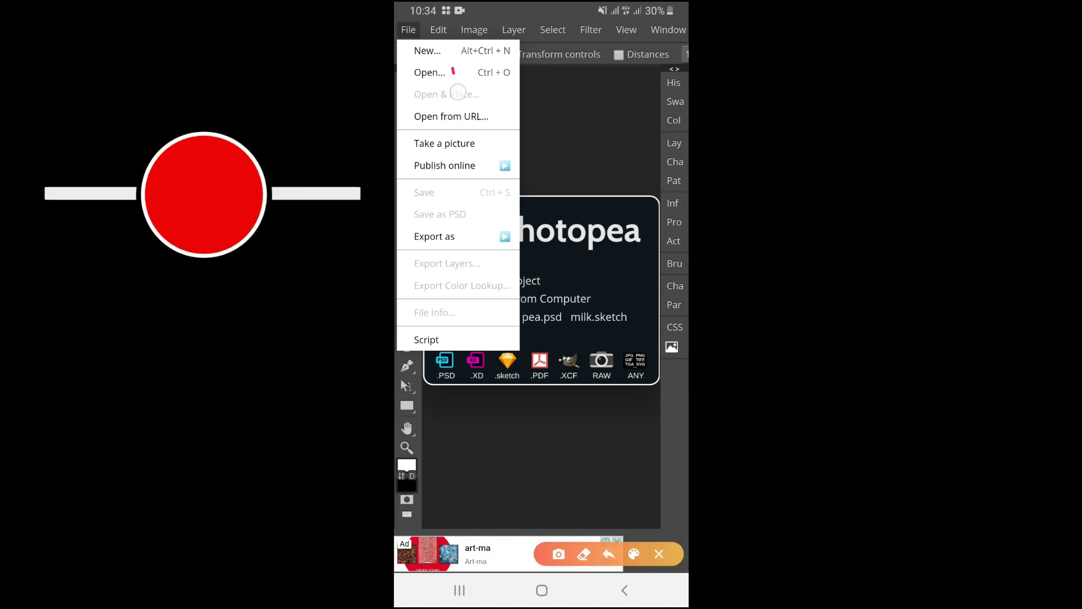
pyautogui.click(659, 553)
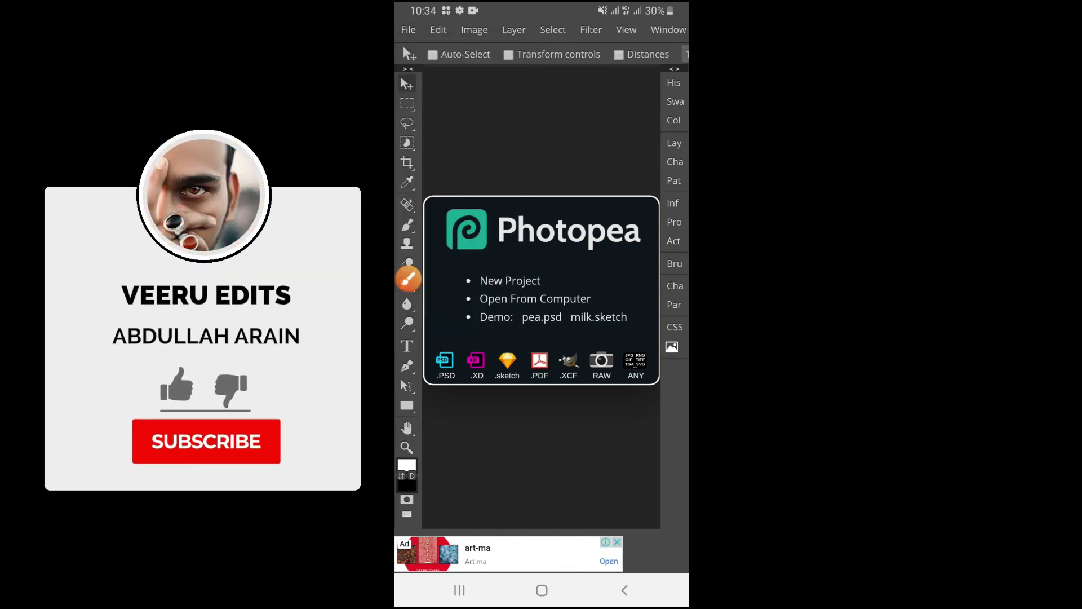
pyautogui.click(643, 533)
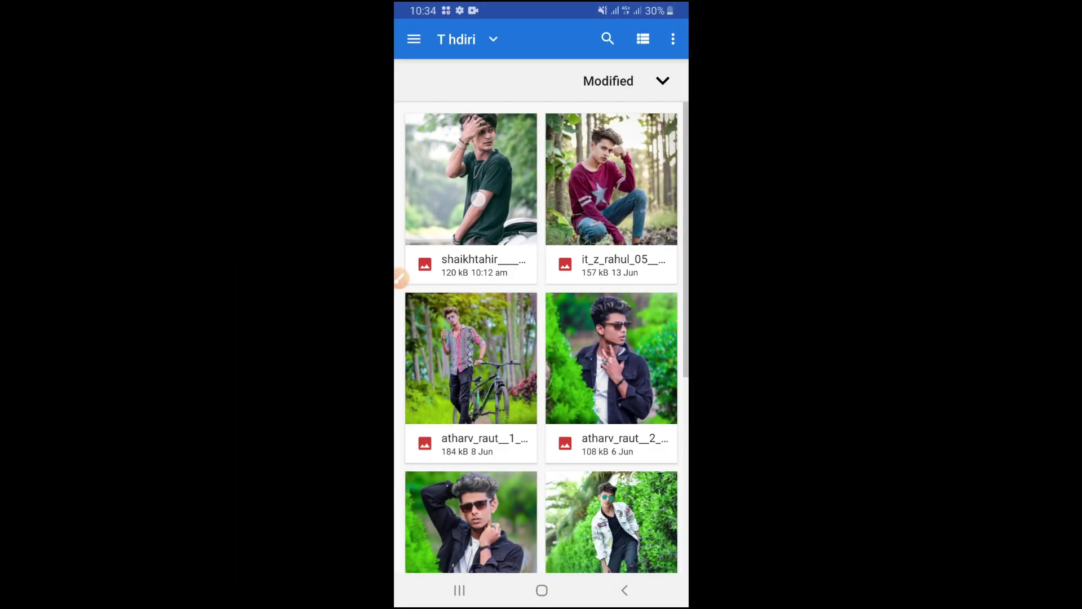
pyautogui.click(471, 180)
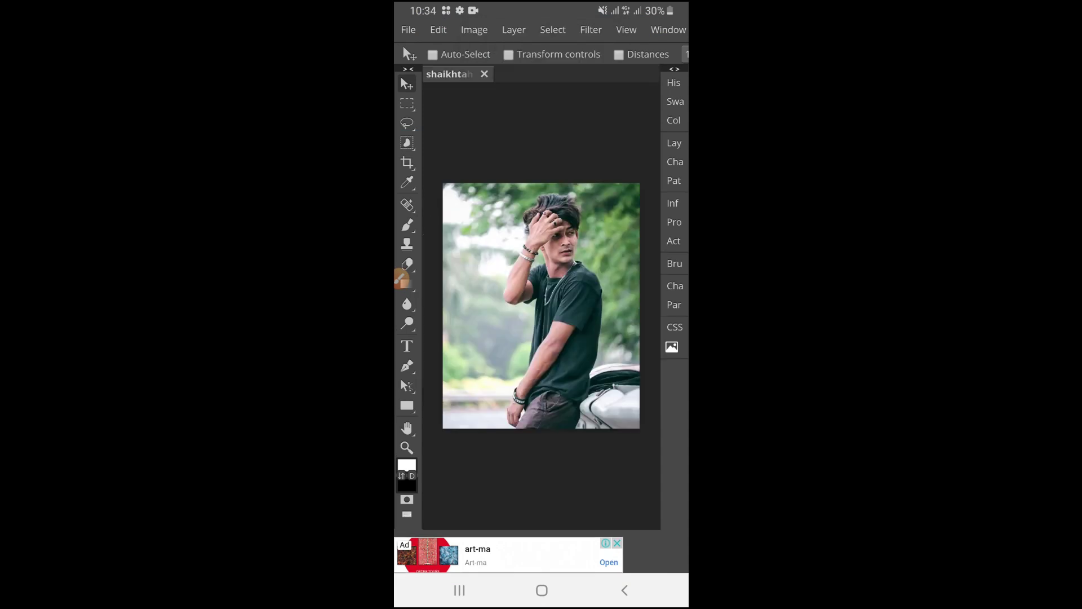
# - Add a Color Lookup adjustment layer above Background using the Layers panel's adjustment button
pyautogui.click(674, 142)
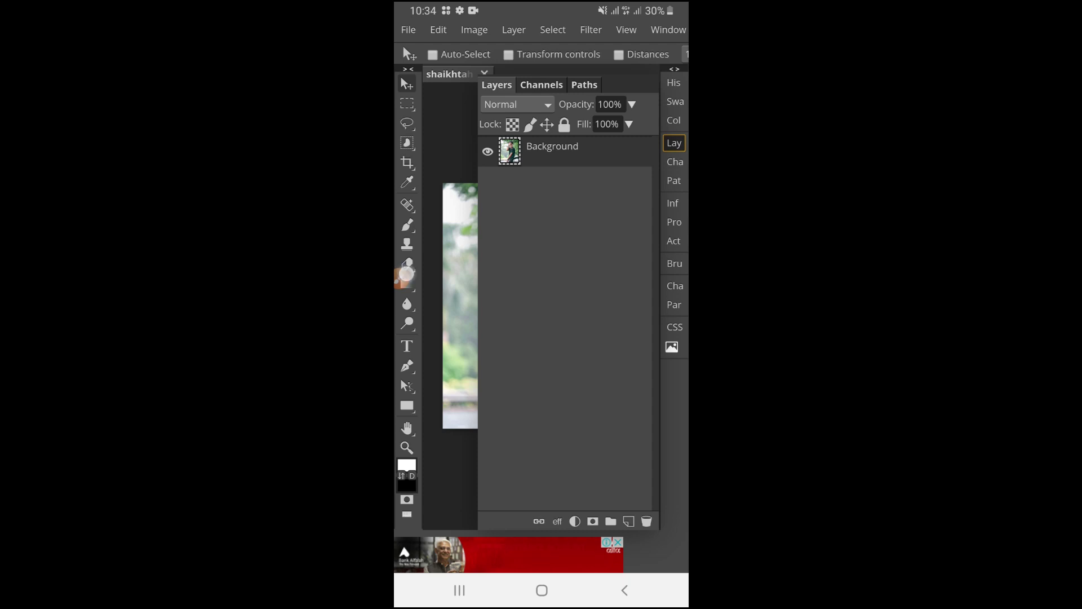
pyautogui.click(402, 278)
pyautogui.moveTo(563, 488); pyautogui.dragTo(594, 457)
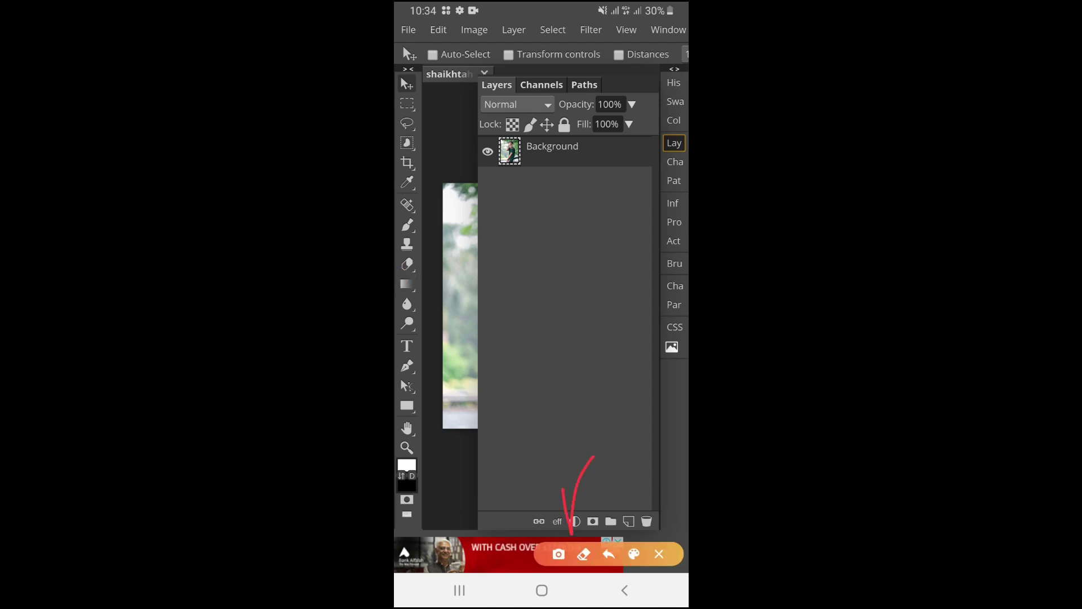
pyautogui.click(659, 554)
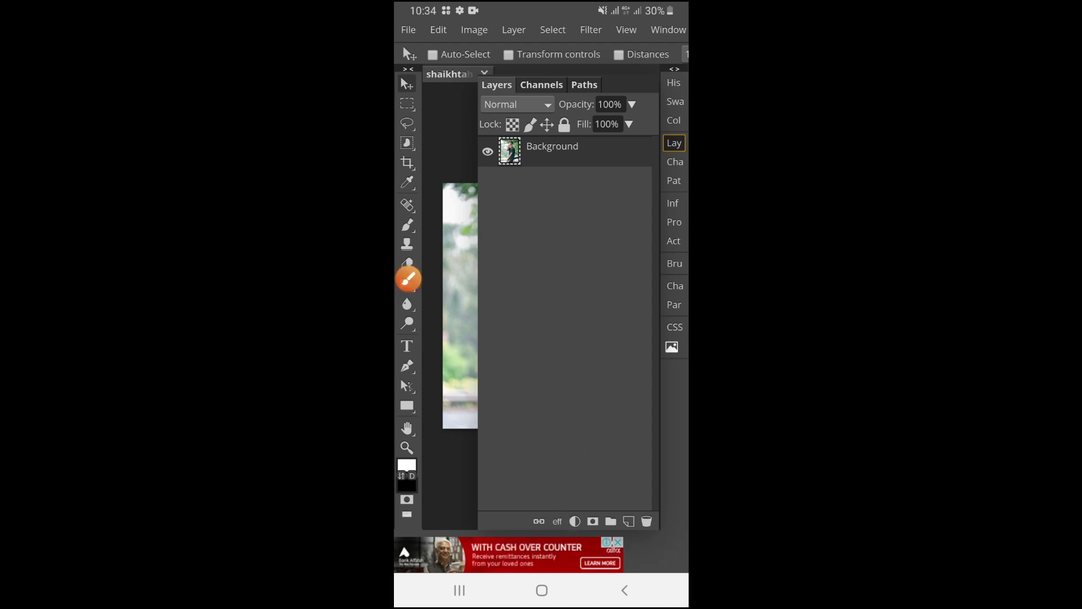
pyautogui.click(575, 521)
pyautogui.click(409, 278)
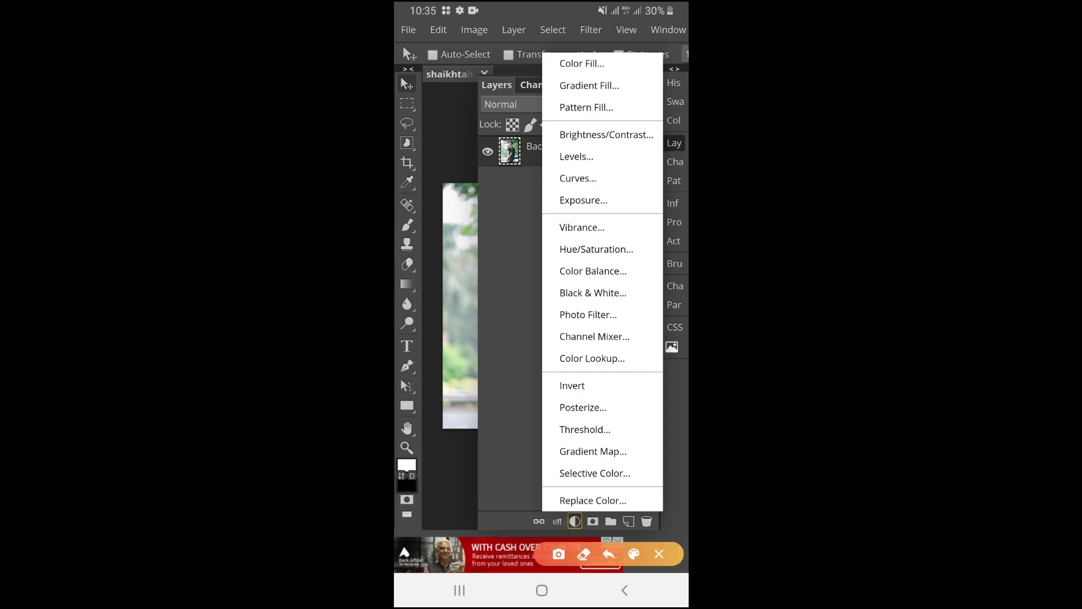
pyautogui.moveTo(584, 354); pyautogui.dragTo(645, 342)
pyautogui.click(659, 554)
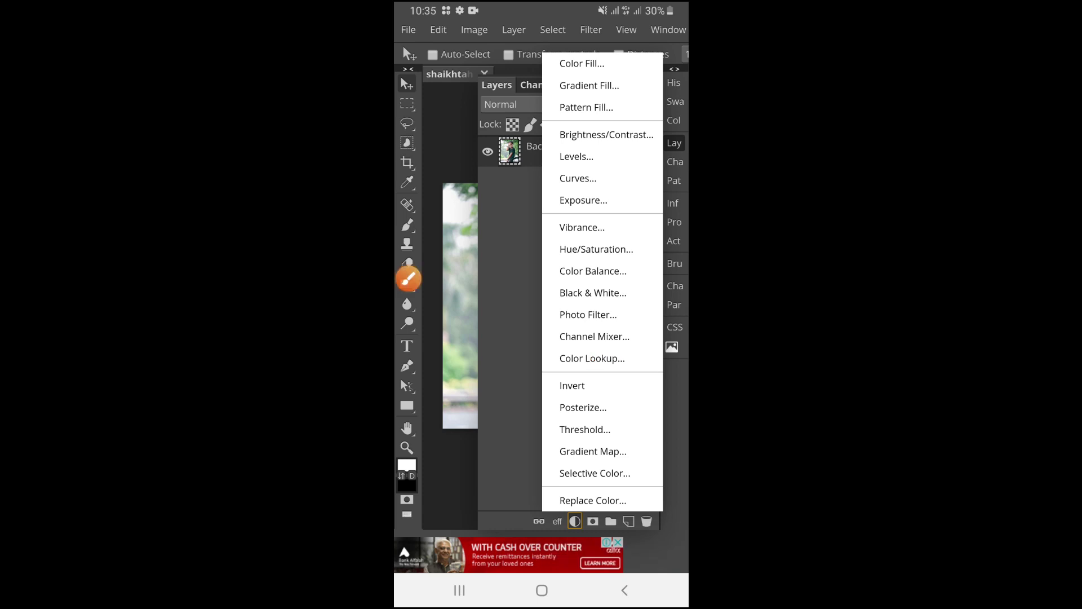
pyautogui.click(600, 358)
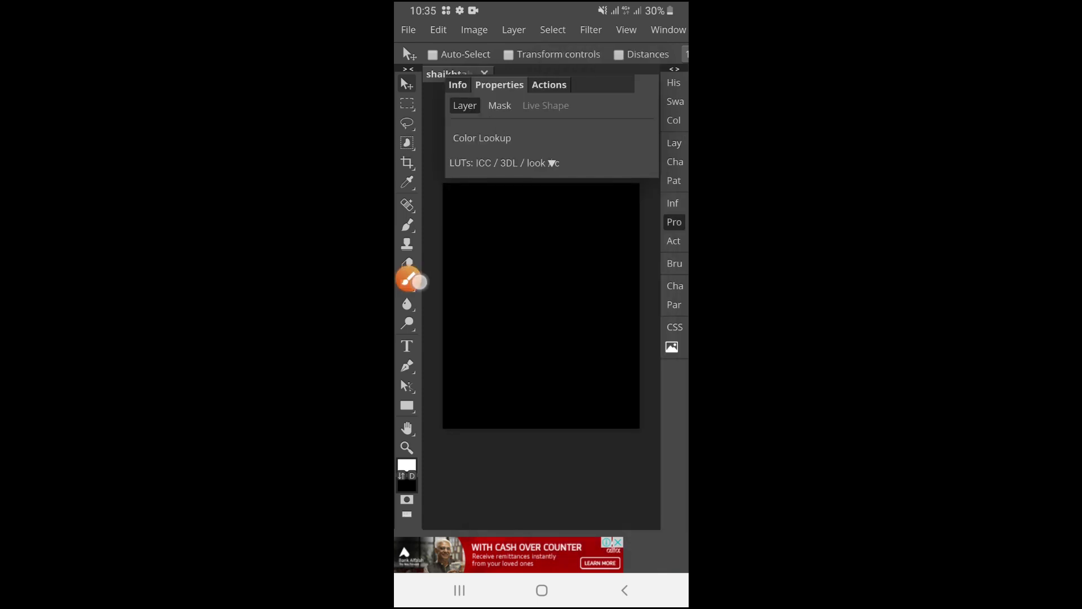
# - Expand the Color Lookup LUT preset list to show its extra options
pyautogui.click(420, 281)
pyautogui.moveTo(562, 147)
pyautogui.mouseDown()
pyautogui.moveTo(544, 179)
pyautogui.moveTo(575, 148)
pyautogui.mouseUp()
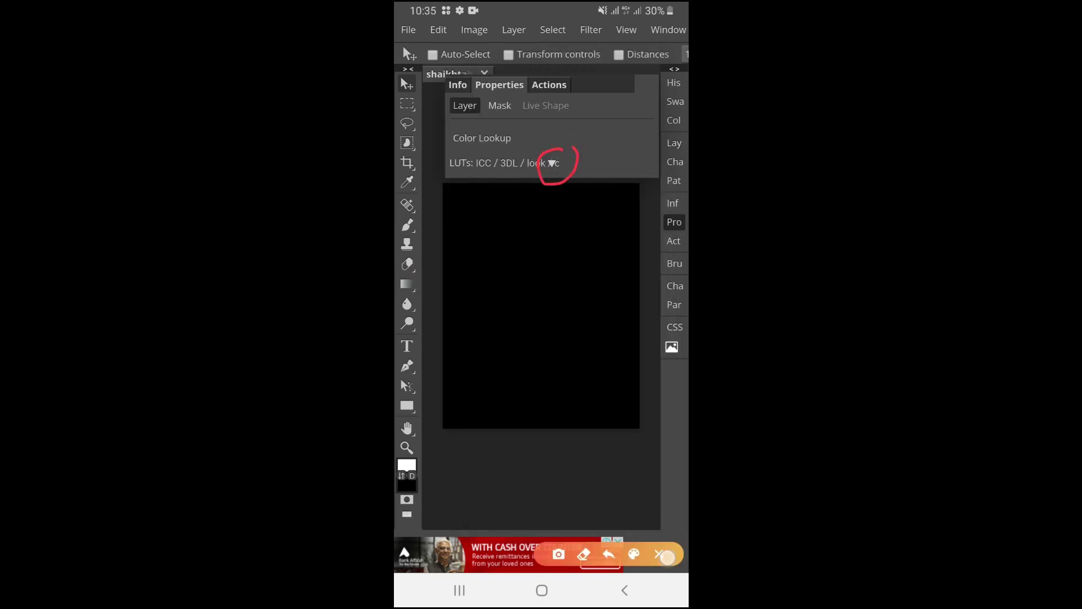
pyautogui.click(659, 554)
pyautogui.click(550, 162)
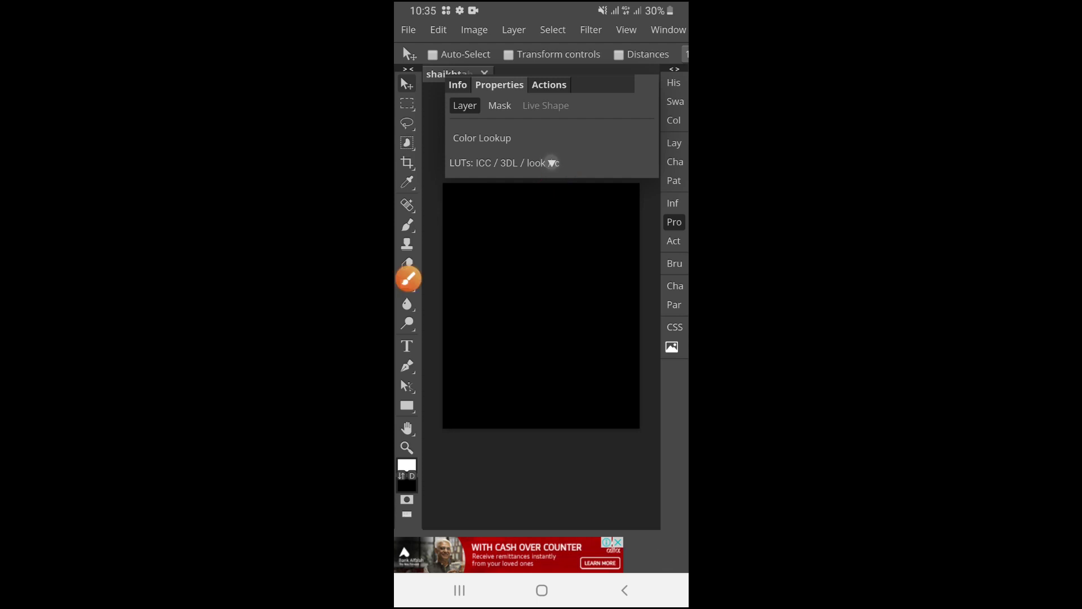
pyautogui.click(408, 279)
pyautogui.moveTo(650, 173)
pyautogui.mouseDown()
pyautogui.moveTo(625, 201)
pyautogui.moveTo(647, 173)
pyautogui.mouseUp()
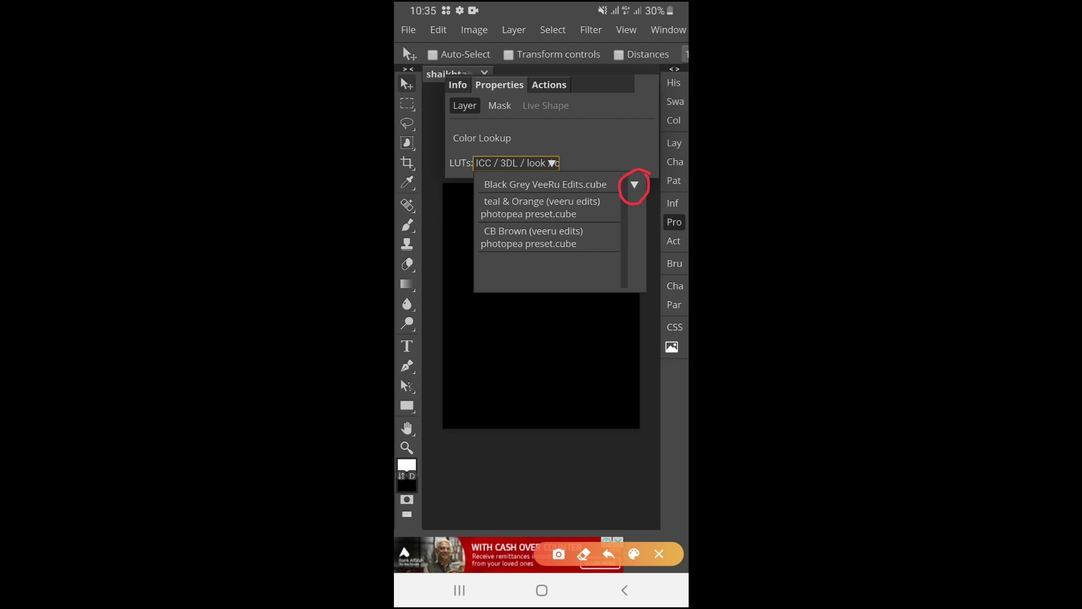
pyautogui.click(659, 554)
pyautogui.click(634, 184)
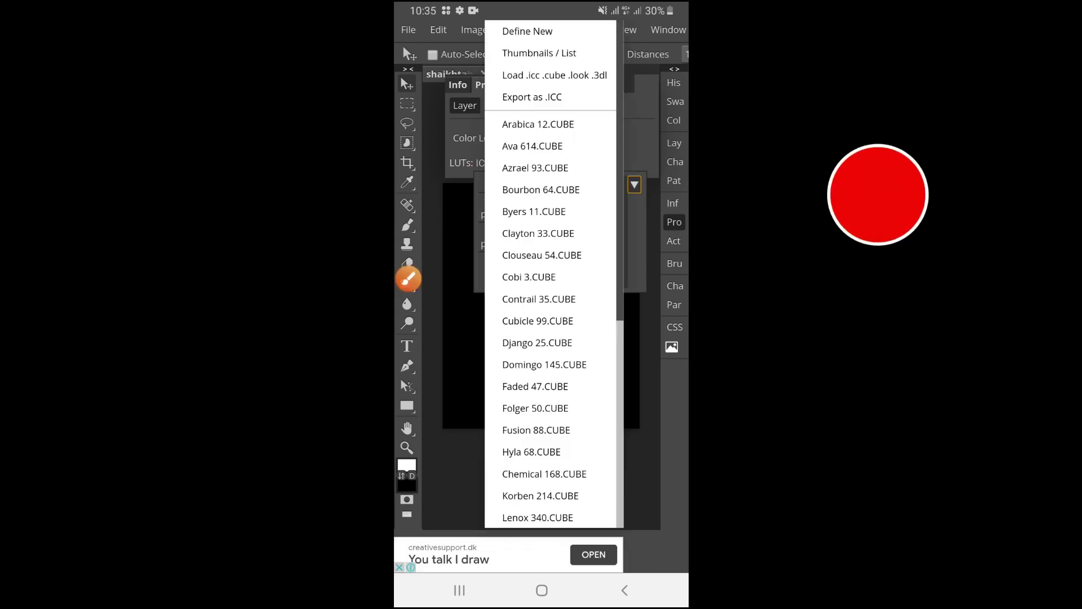
# - Choose Load .icc .cube .look .3dl to load a LUT file from the phone
pyautogui.click(409, 279)
pyautogui.moveTo(481, 110)
pyautogui.mouseDown()
pyautogui.moveTo(604, 103)
pyautogui.moveTo(639, 538)
pyautogui.moveTo(479, 116)
pyautogui.mouseUp()
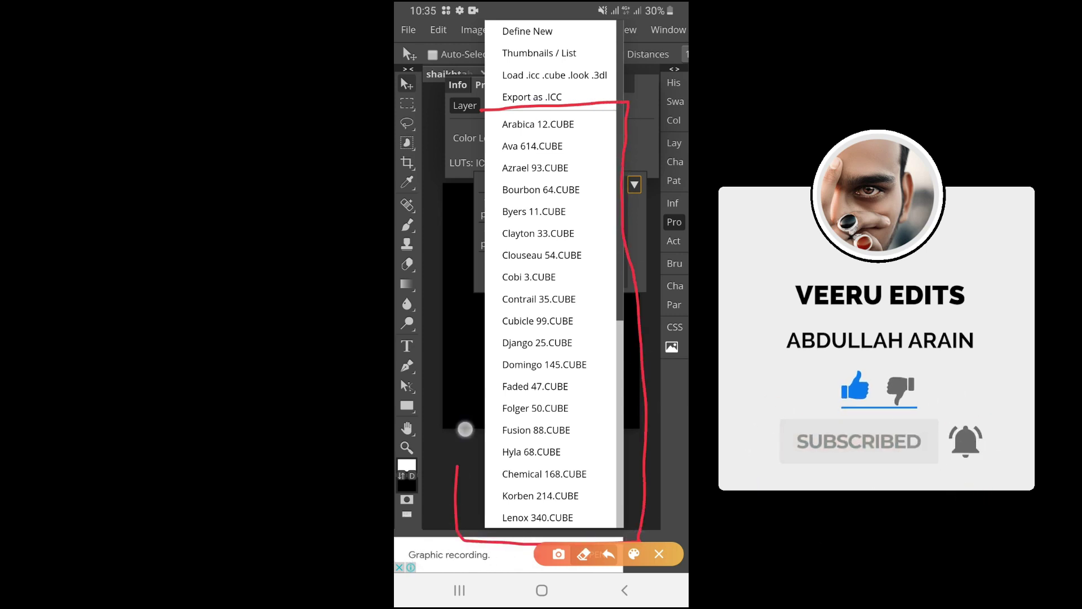
pyautogui.click(659, 553)
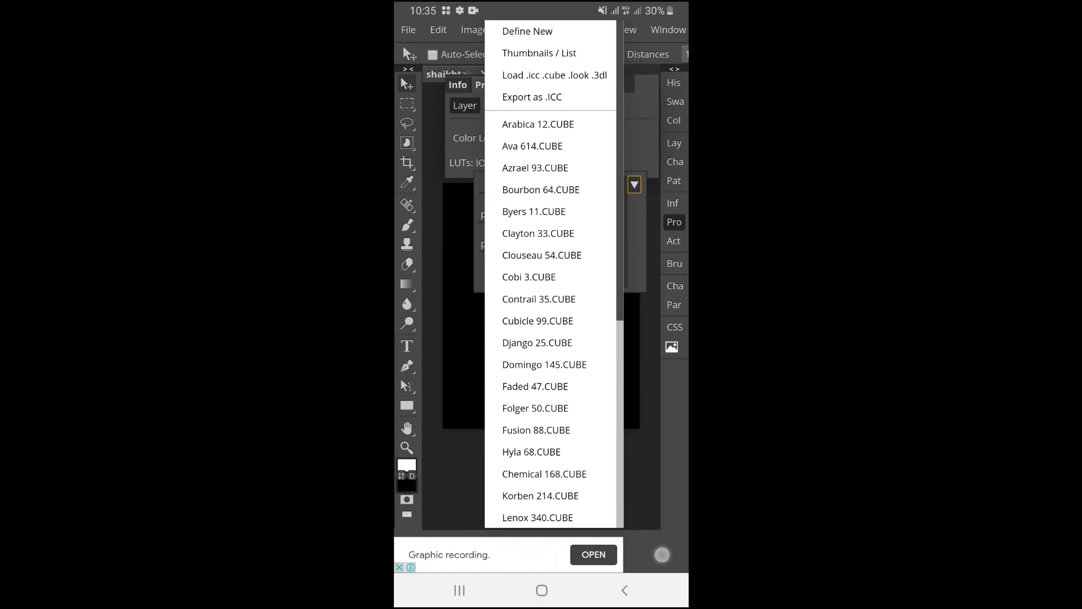
pyautogui.scroll(-5, 566, 189)
pyautogui.scroll(10, 565, 310)
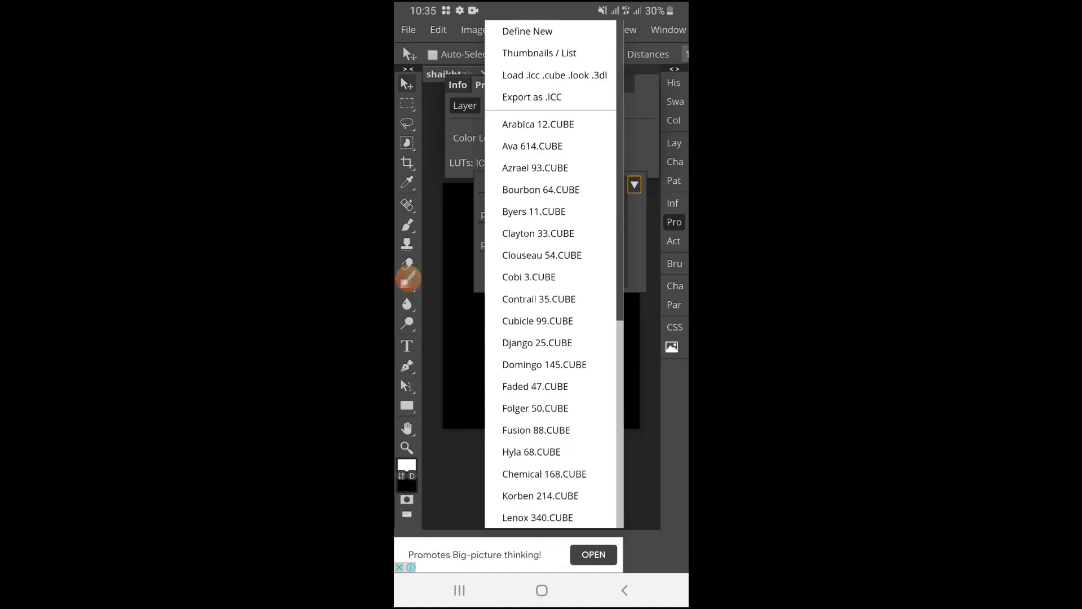
pyautogui.click(408, 278)
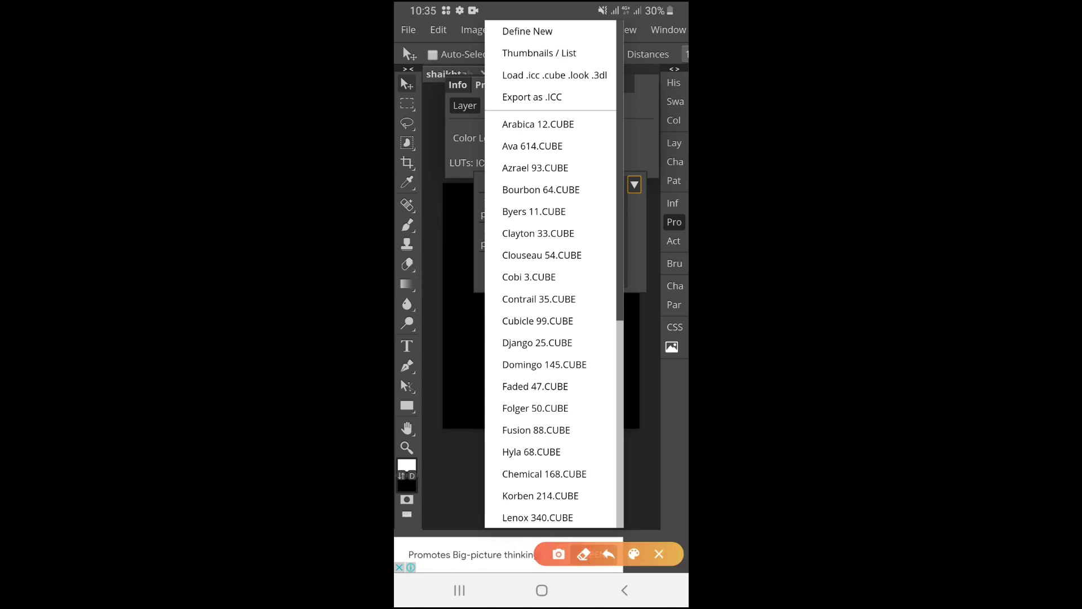
pyautogui.moveTo(503, 73); pyautogui.dragTo(590, 58)
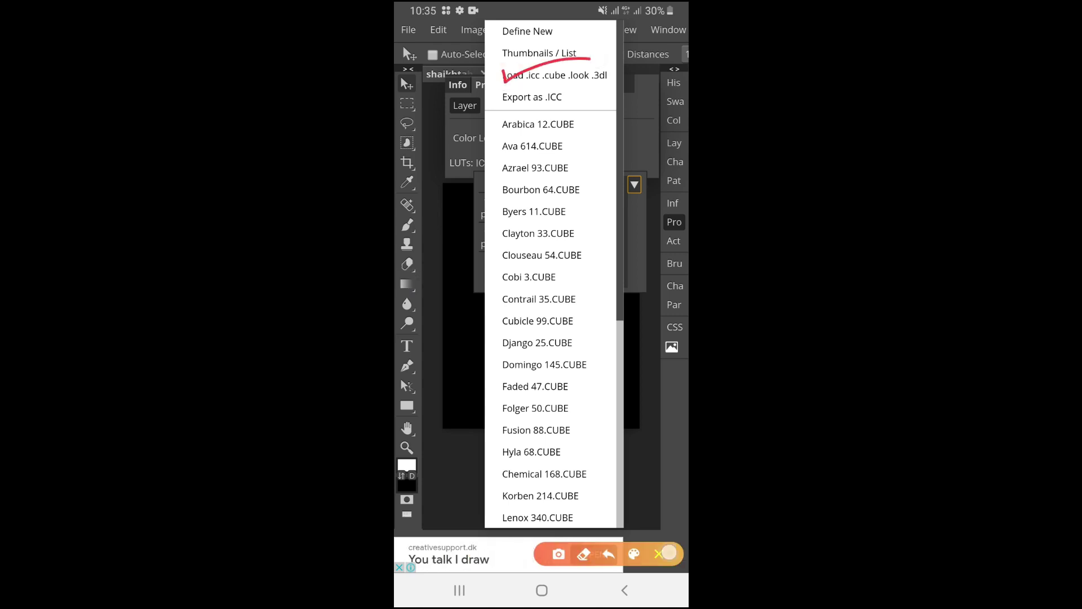
pyautogui.click(658, 553)
pyautogui.click(555, 75)
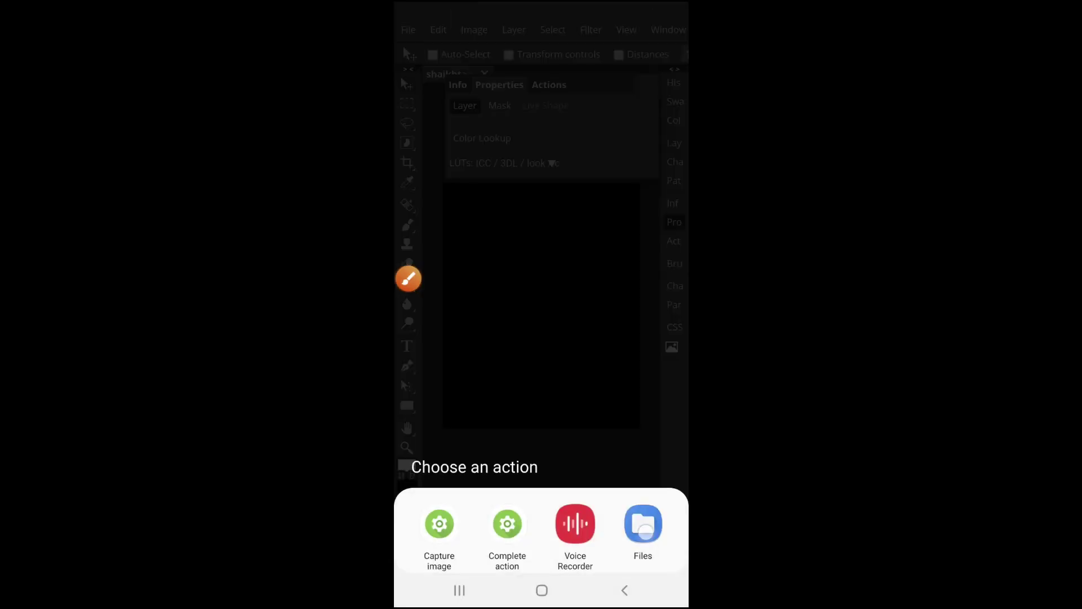
# - Pick Files in the action sheet, then choose ZArchiver from the side drawer's sources
pyautogui.click(644, 524)
pyautogui.click(413, 39)
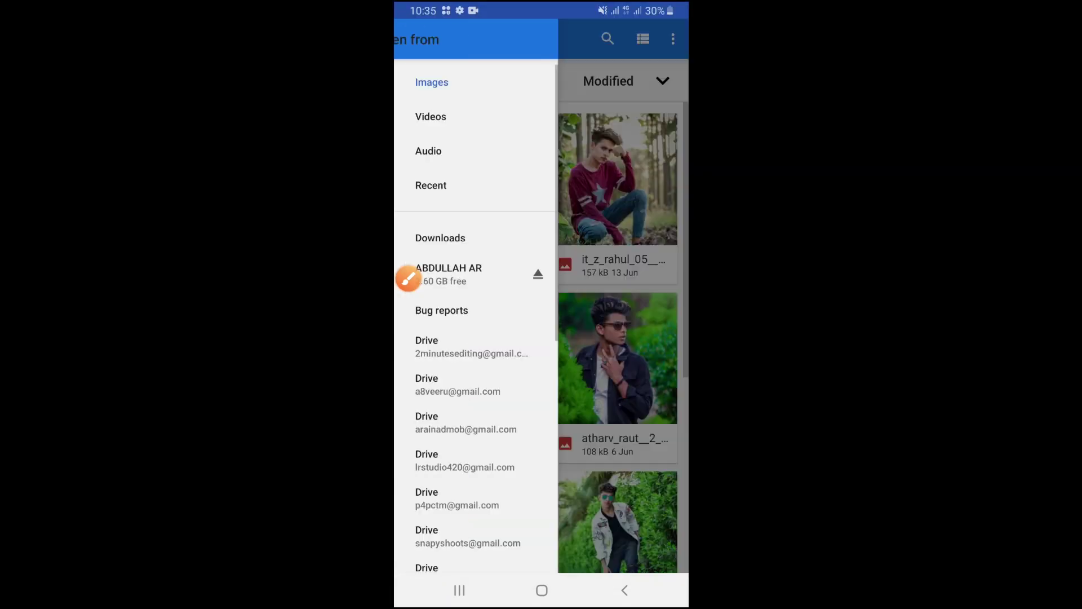
pyautogui.scroll(-10, 494, 315)
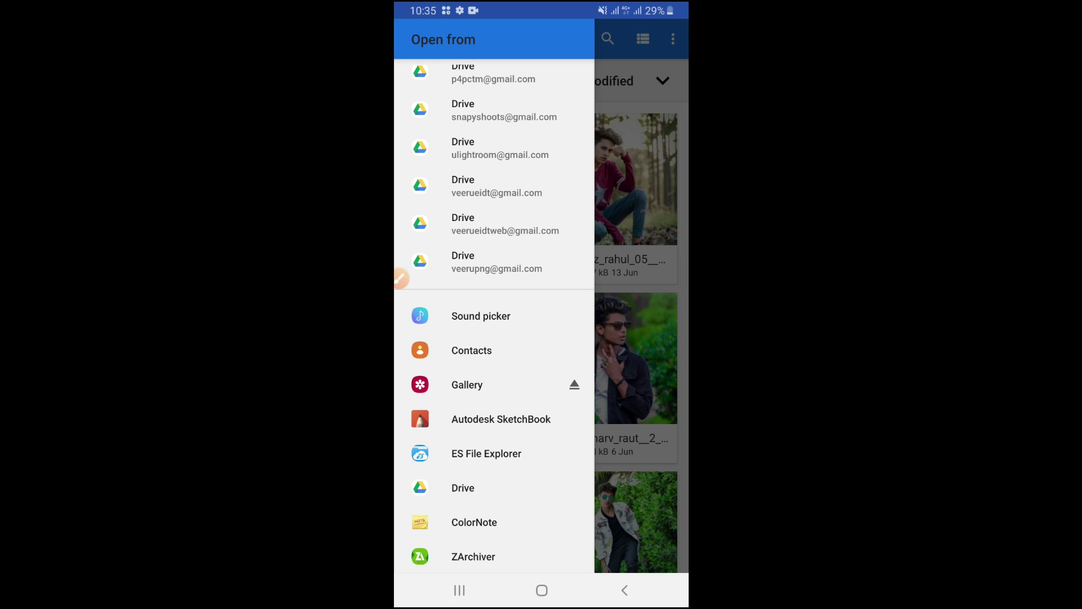
pyautogui.click(401, 278)
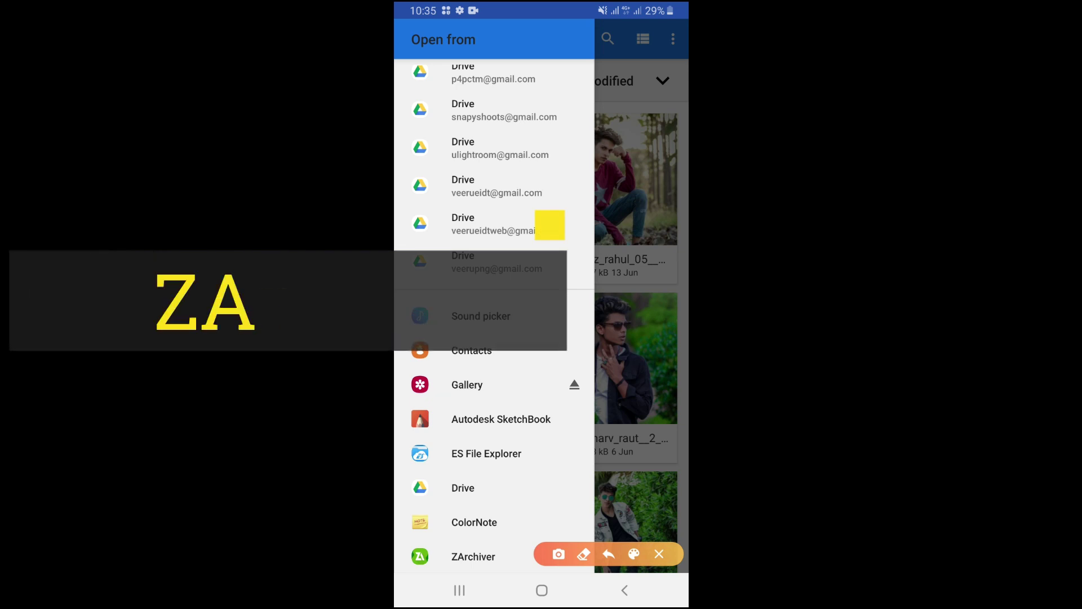
pyautogui.moveTo(502, 543)
pyautogui.mouseDown()
pyautogui.moveTo(420, 575)
pyautogui.moveTo(523, 556)
pyautogui.moveTo(471, 534)
pyautogui.mouseUp()
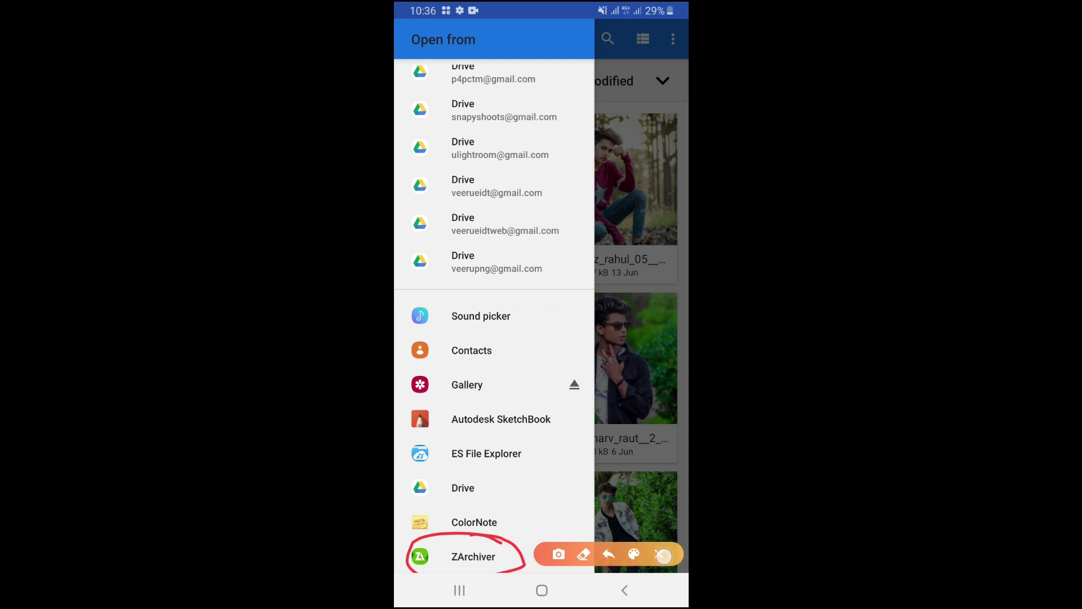
pyautogui.click(664, 555)
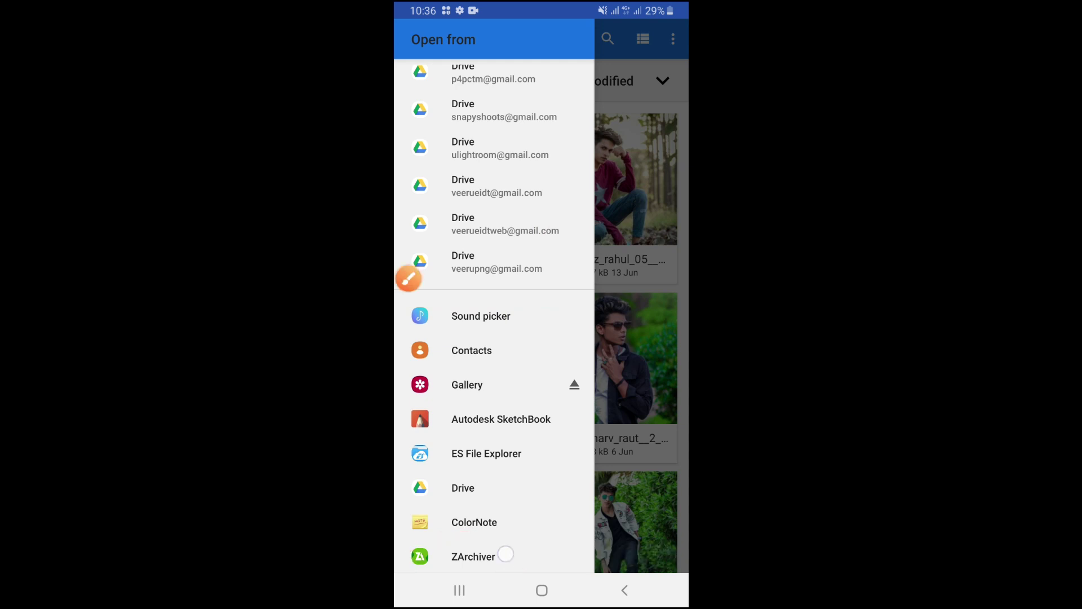
pyautogui.click(505, 553)
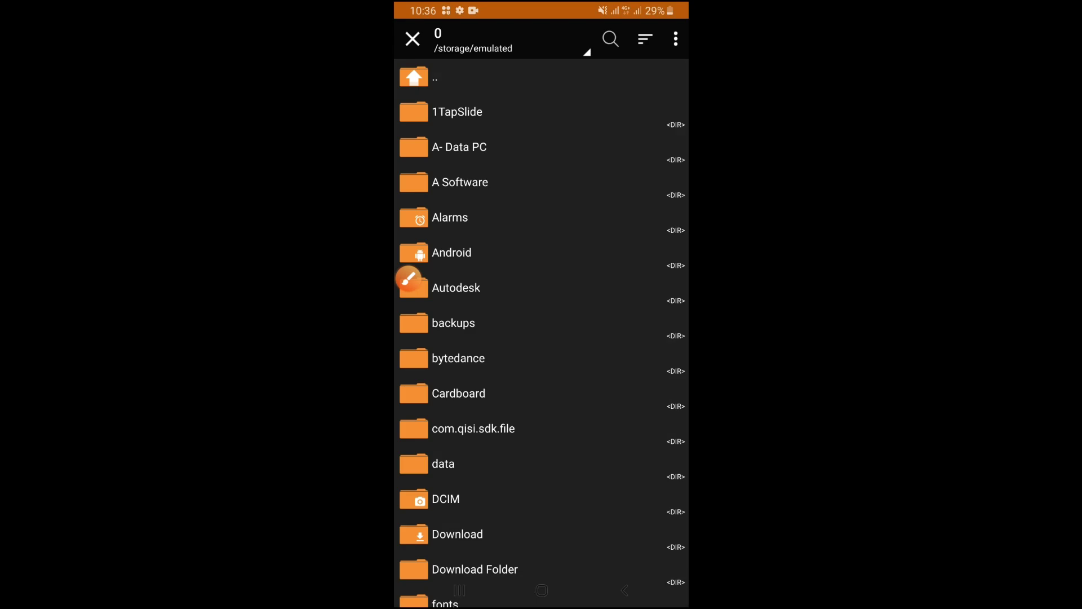
# - Open Download Folder in ZArchiver and pick the green ...-512.cube LUT
pyautogui.moveTo(565, 475); pyautogui.dragTo(592, 208)
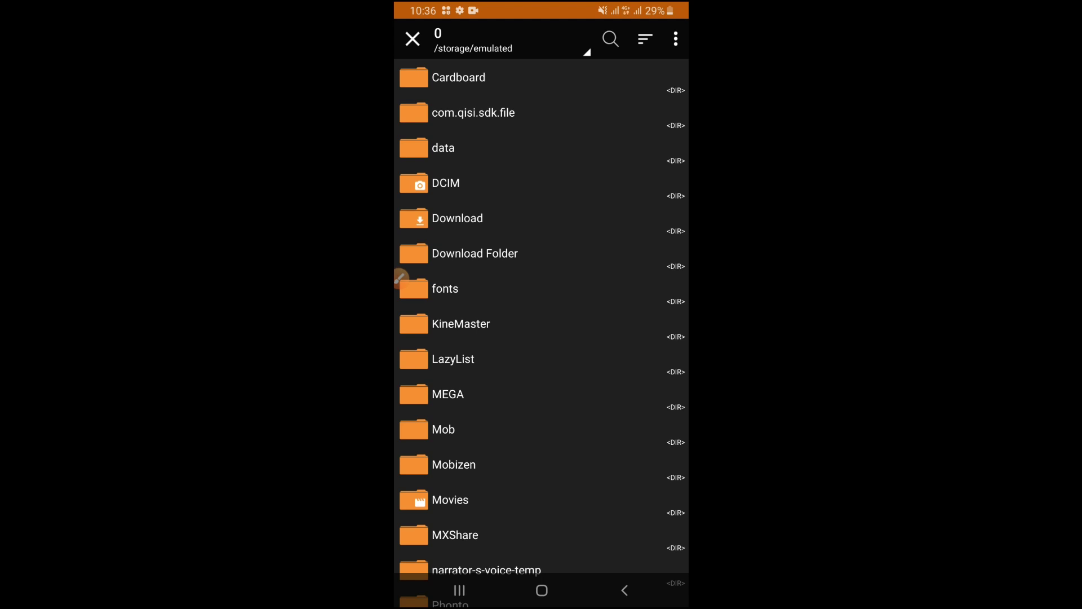
pyautogui.click(519, 254)
pyautogui.click(413, 280)
pyautogui.moveTo(454, 86)
pyautogui.mouseDown()
pyautogui.moveTo(458, 119)
pyautogui.moveTo(550, 68)
pyautogui.mouseUp()
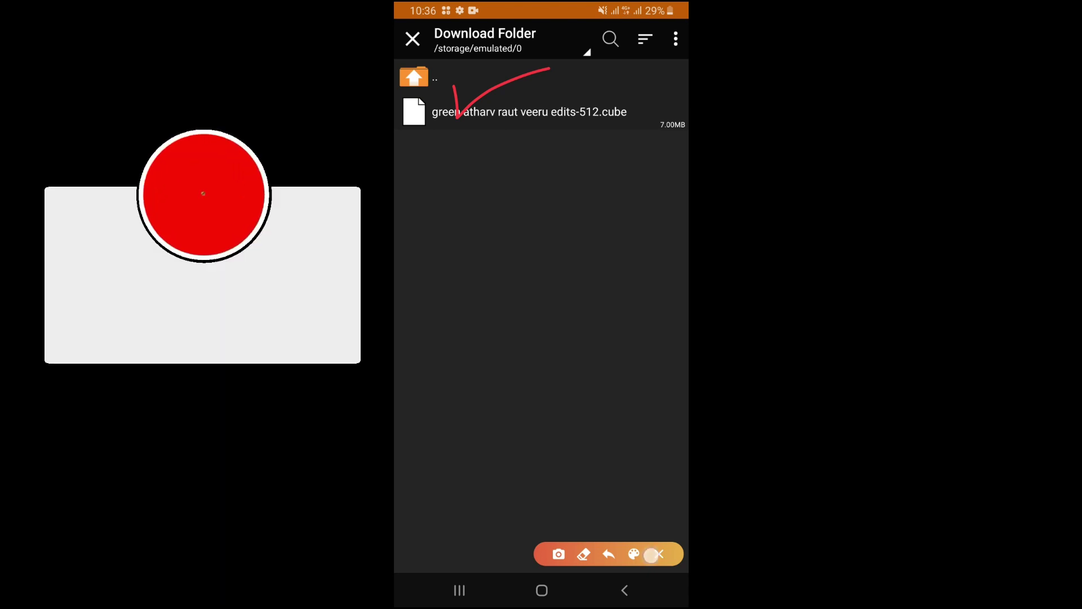
pyautogui.click(659, 554)
pyautogui.click(525, 111)
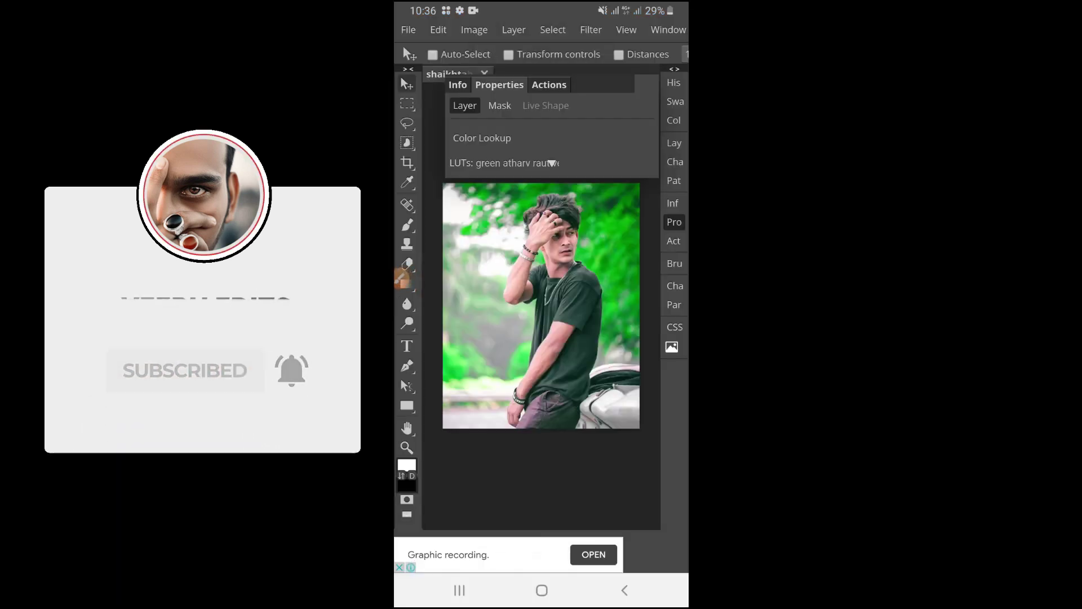
# - Hide Color Lookup 1 and pan across the ungraded photo
pyautogui.click(674, 143)
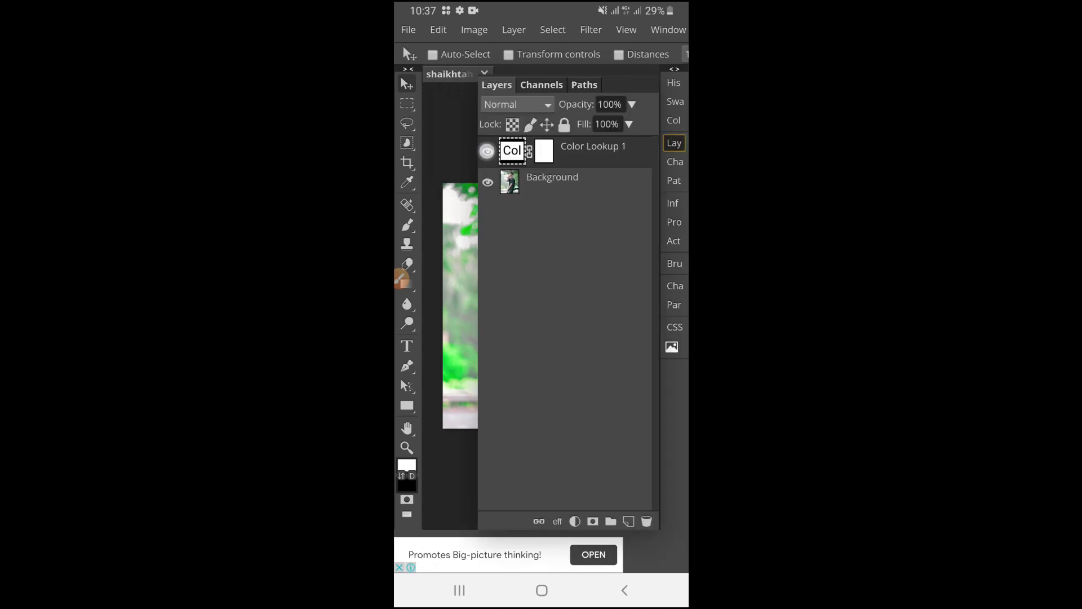
pyautogui.click(487, 151)
pyautogui.click(675, 143)
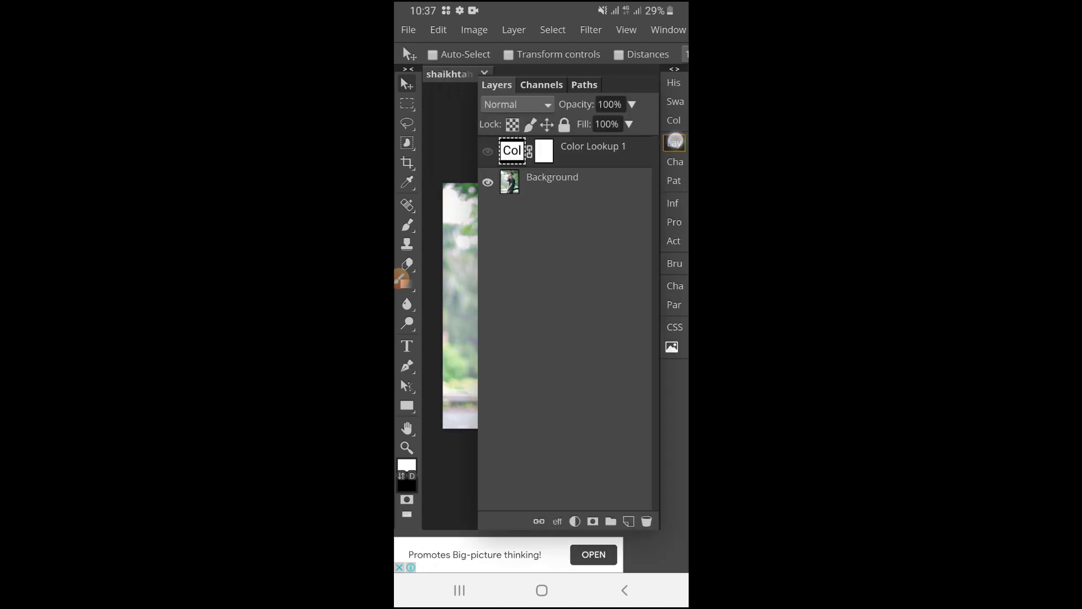
pyautogui.click(530, 437)
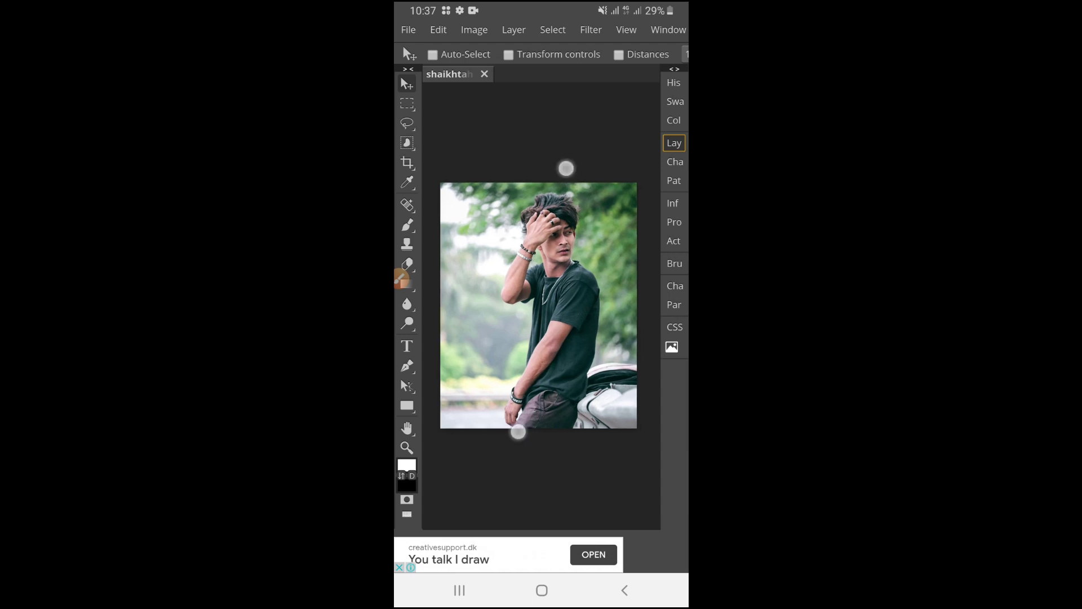
pyautogui.moveTo(517, 430); pyautogui.dragTo(495, 430)
# - Turn Color Lookup 1 back on and zoom in and out on the green-graded photo
pyautogui.click(674, 143)
pyautogui.click(487, 151)
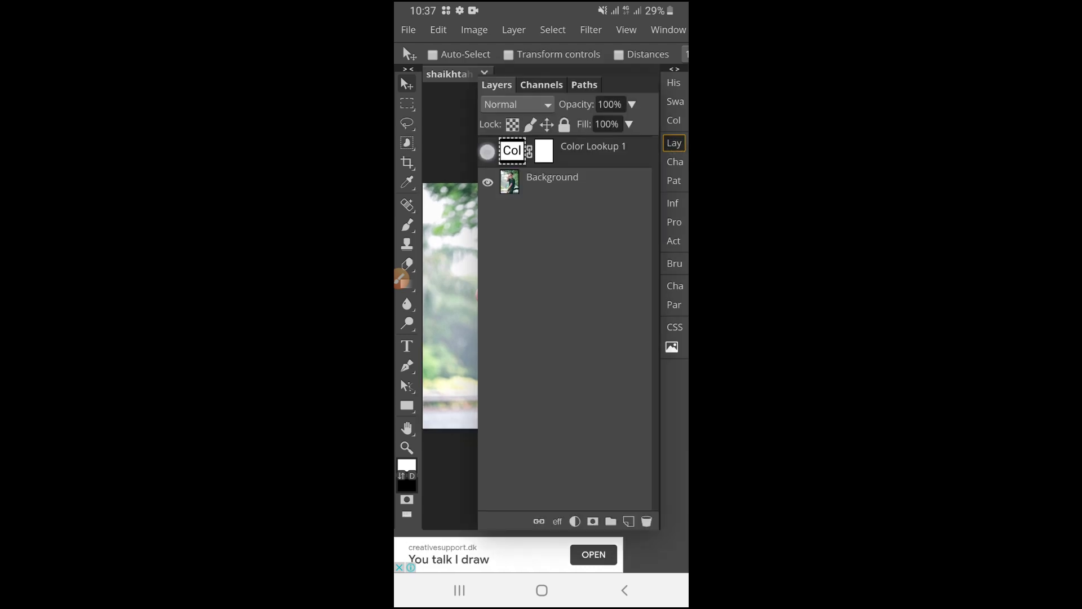
pyautogui.click(674, 143)
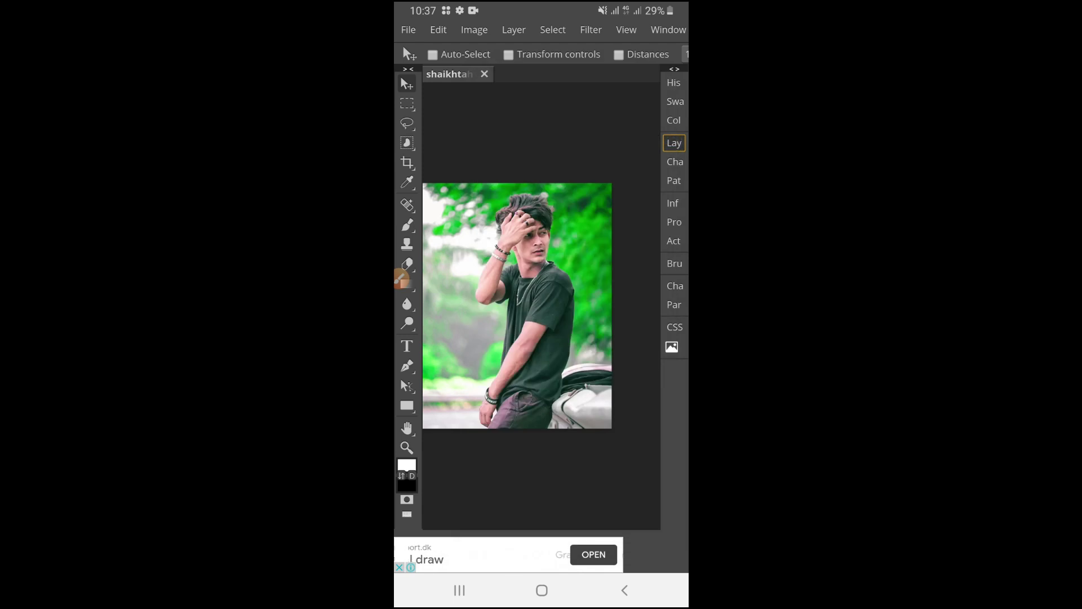
pyautogui.scroll(3, 540, 239)
pyautogui.scroll(3, 475, 260)
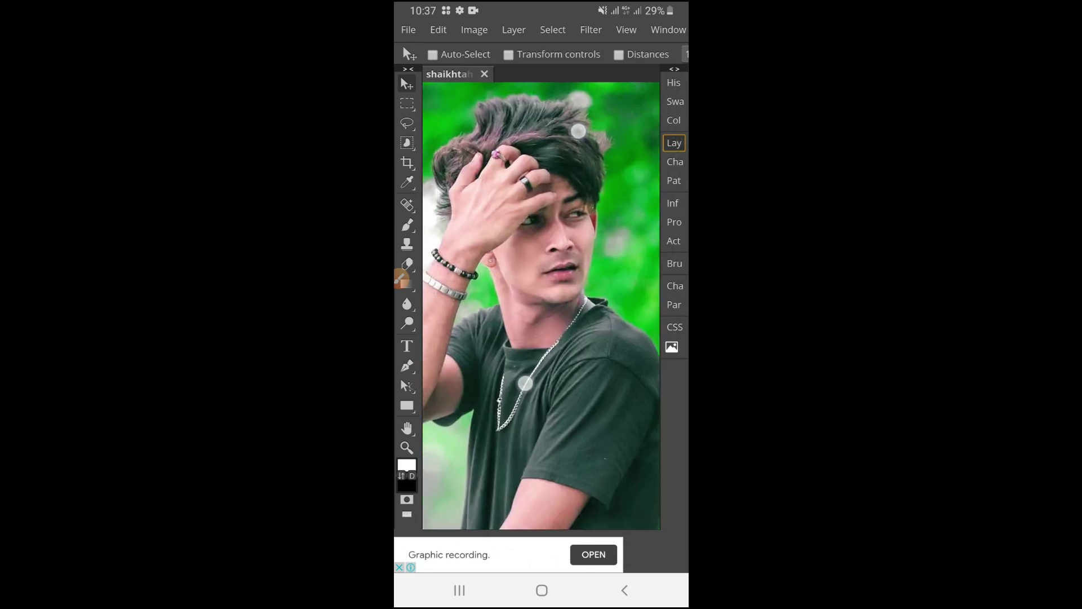
pyautogui.scroll(-2, 541, 304)
pyautogui.scroll(2, 542, 304)
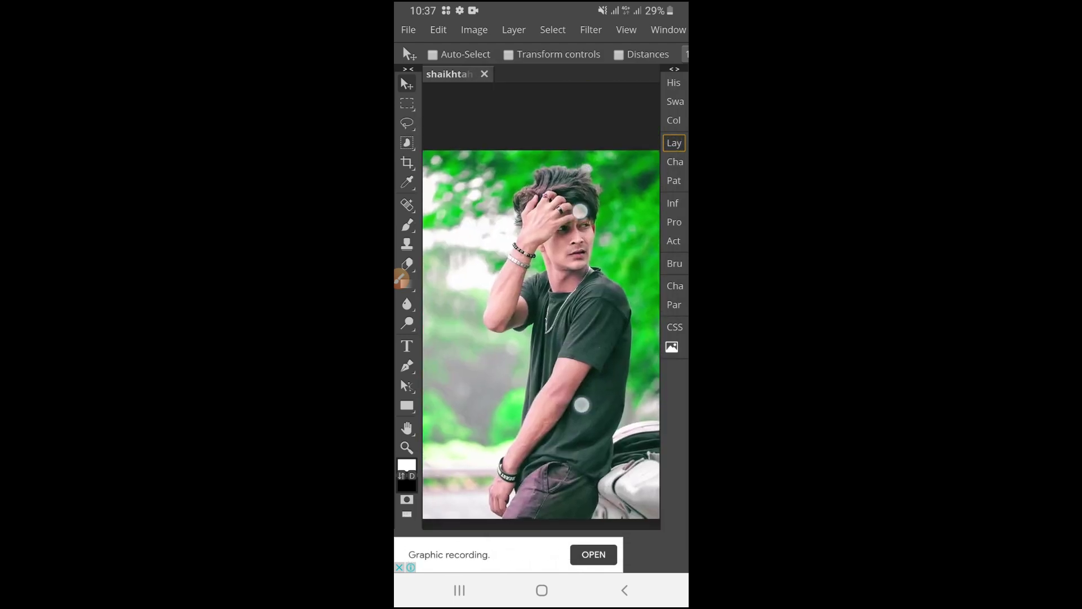
pyautogui.scroll(-3, 541, 305)
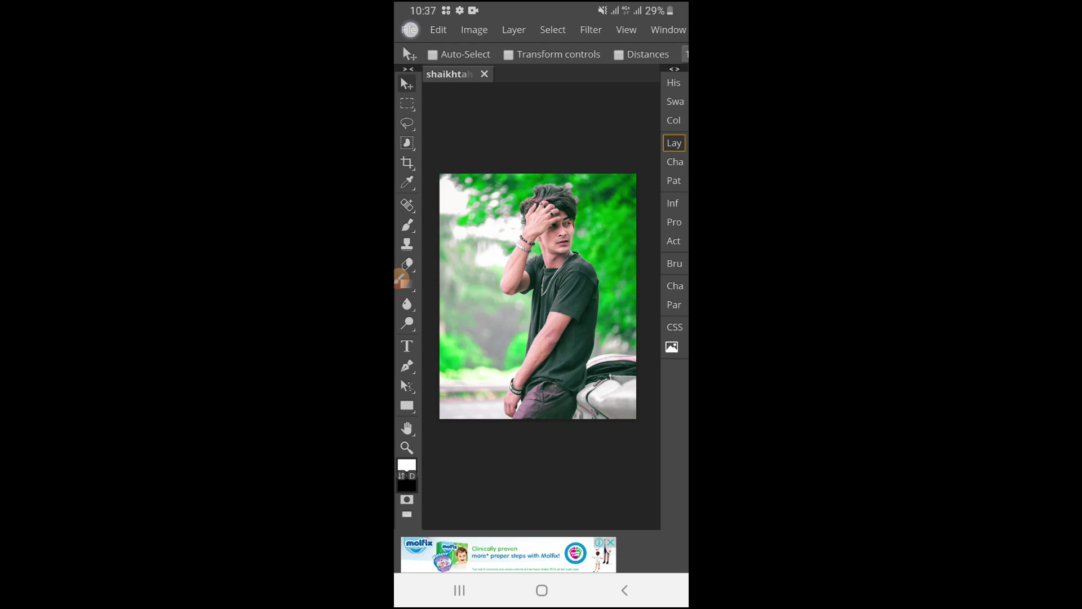
# - Export the graded image as a 1080×1350 JPG at 70% quality and download it
pyautogui.click(410, 29)
pyautogui.click(458, 237)
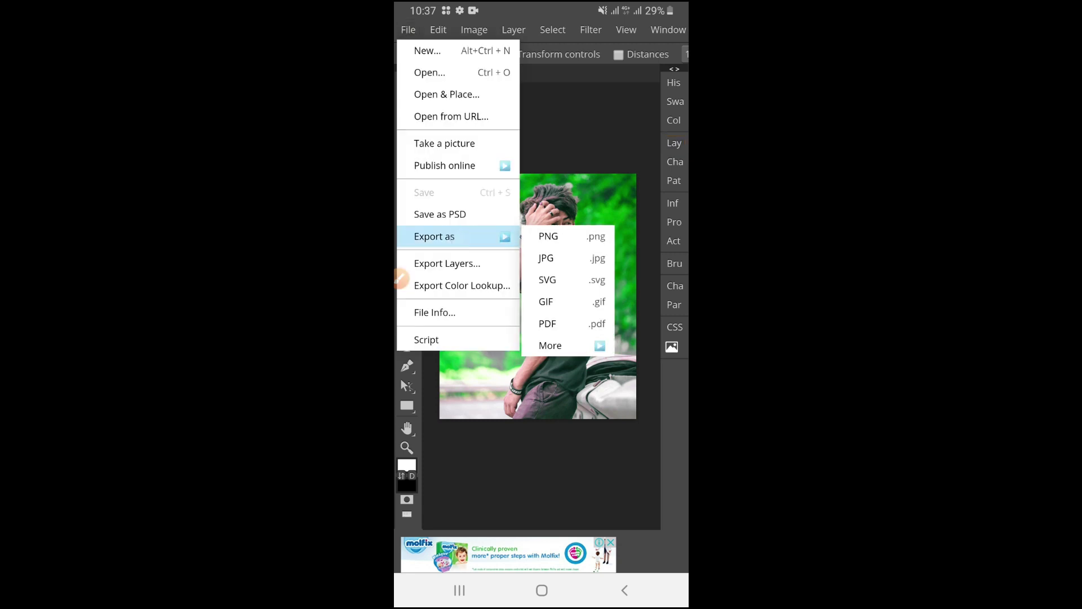
pyautogui.click(560, 262)
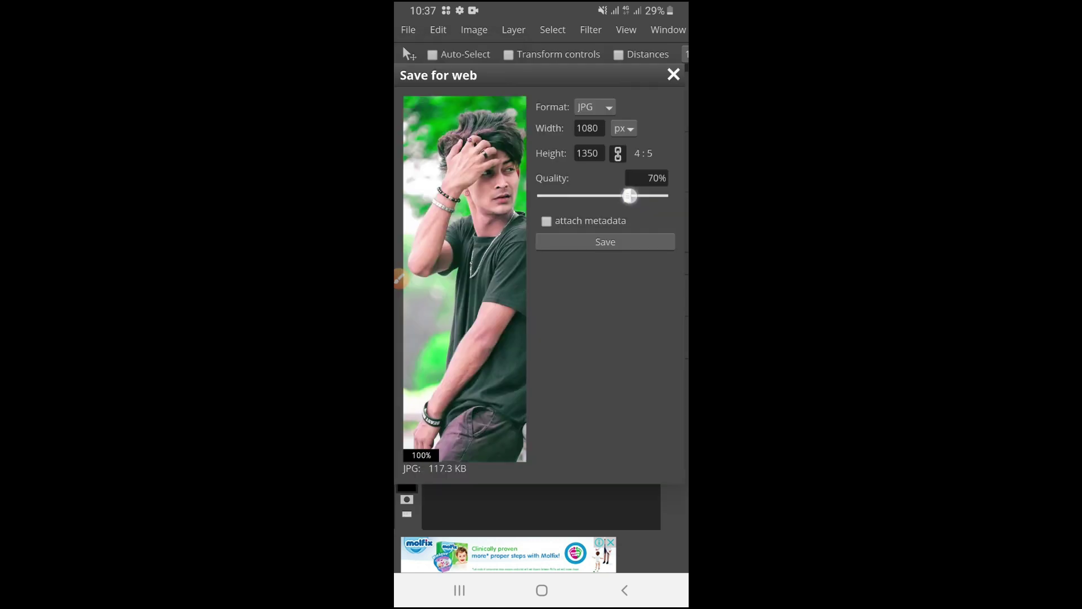
pyautogui.moveTo(629, 196); pyautogui.dragTo(671, 191)
pyautogui.click(606, 241)
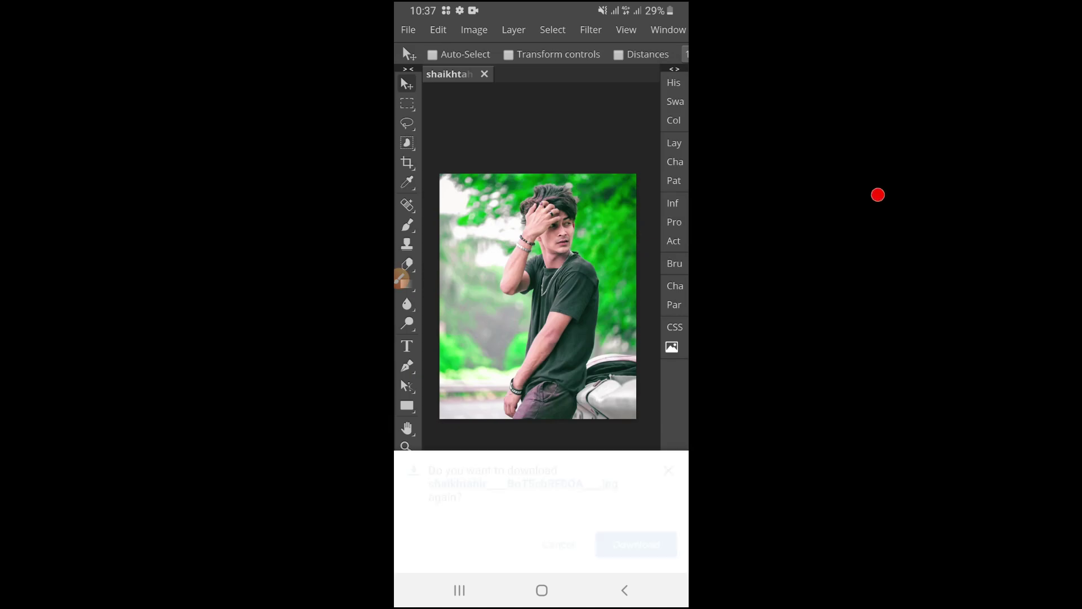
pyautogui.click(637, 538)
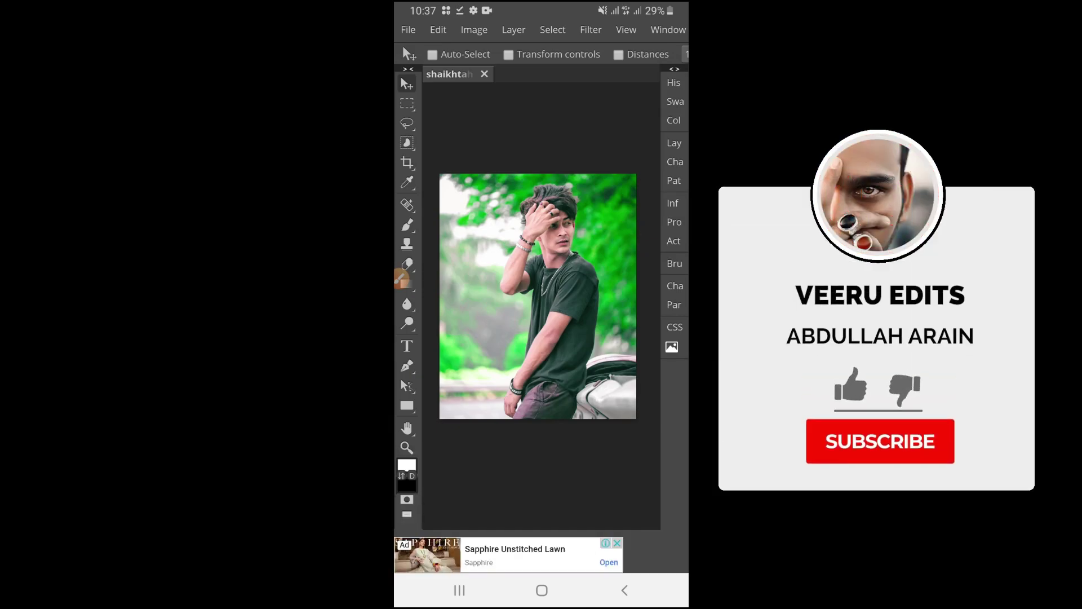